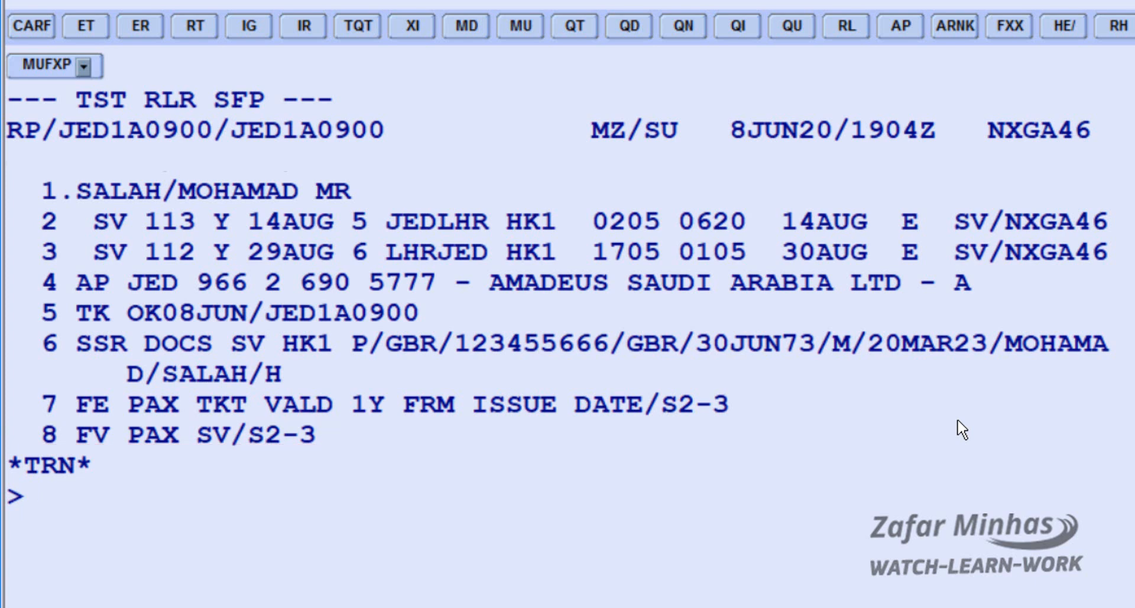
Delete element 8, the FV validating carrier line, from the booking with XE8
type("XE")
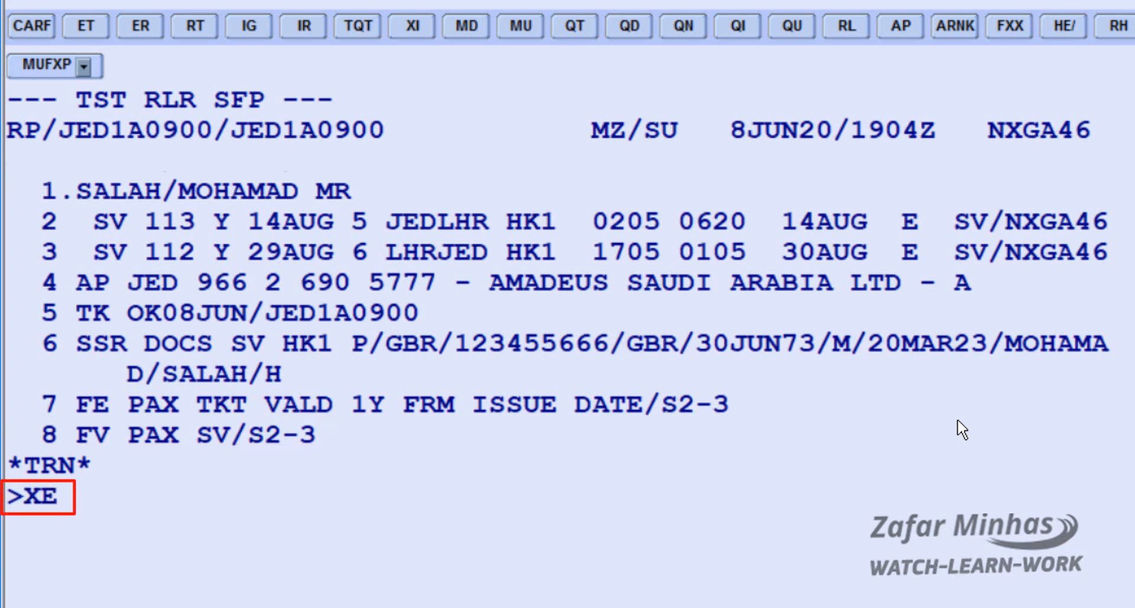
type("8")
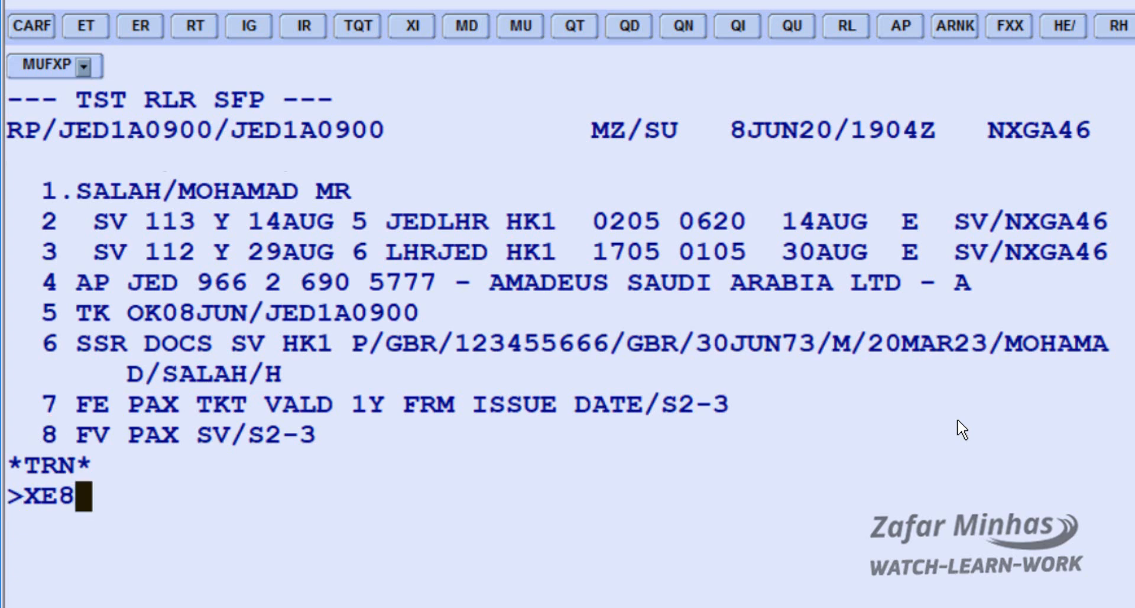
key("Return")
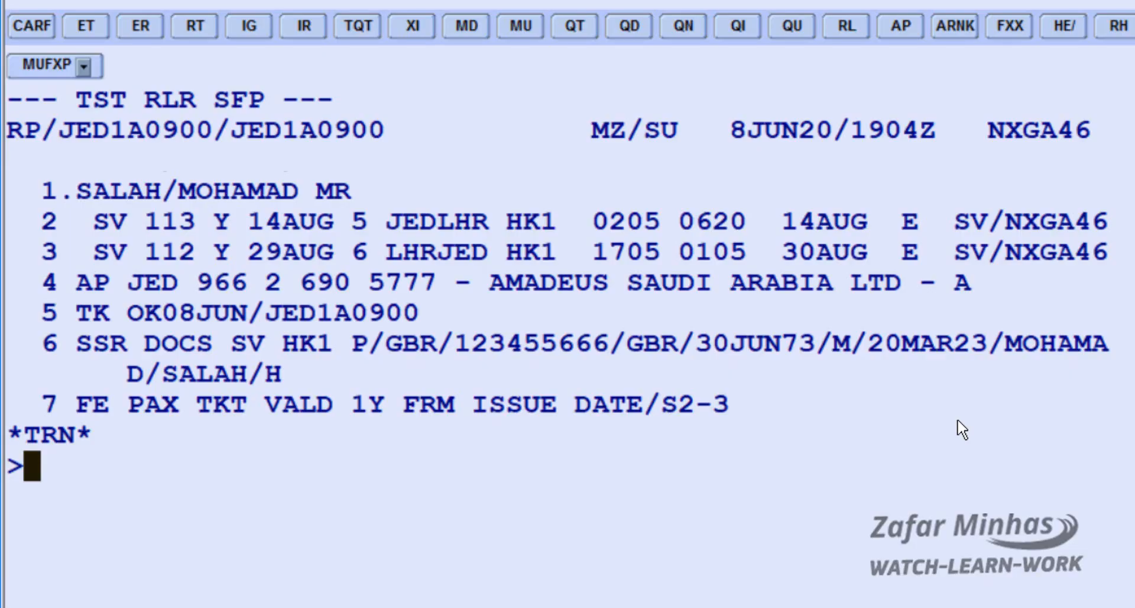
Price the itinerary at the lowest fare regardless of availability with FXL, and redisplay the booking with RT
type("FXL")
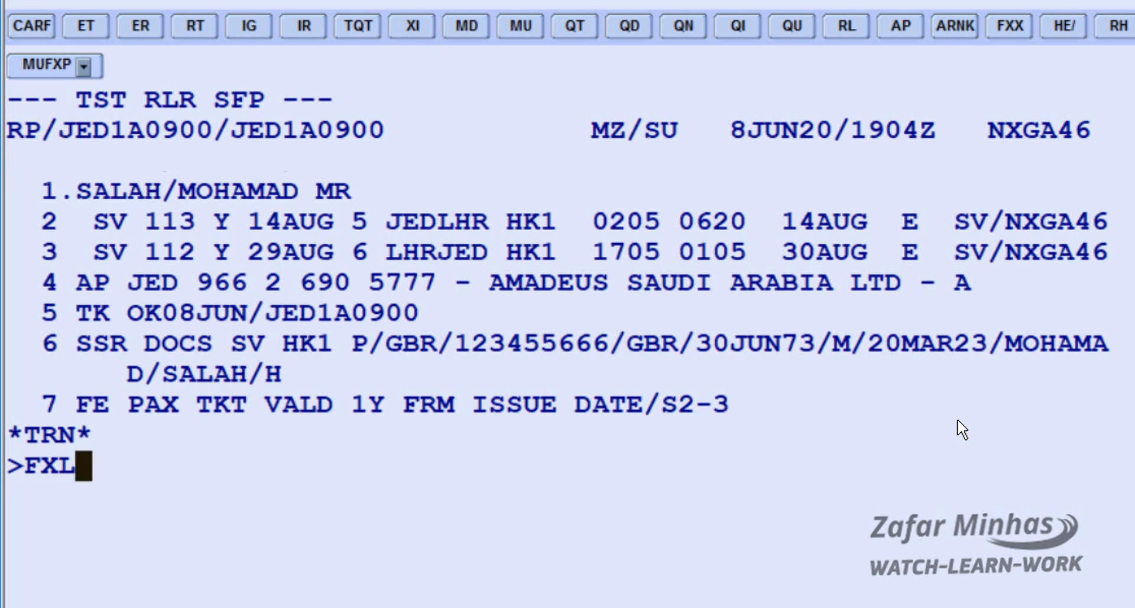
key("Return")
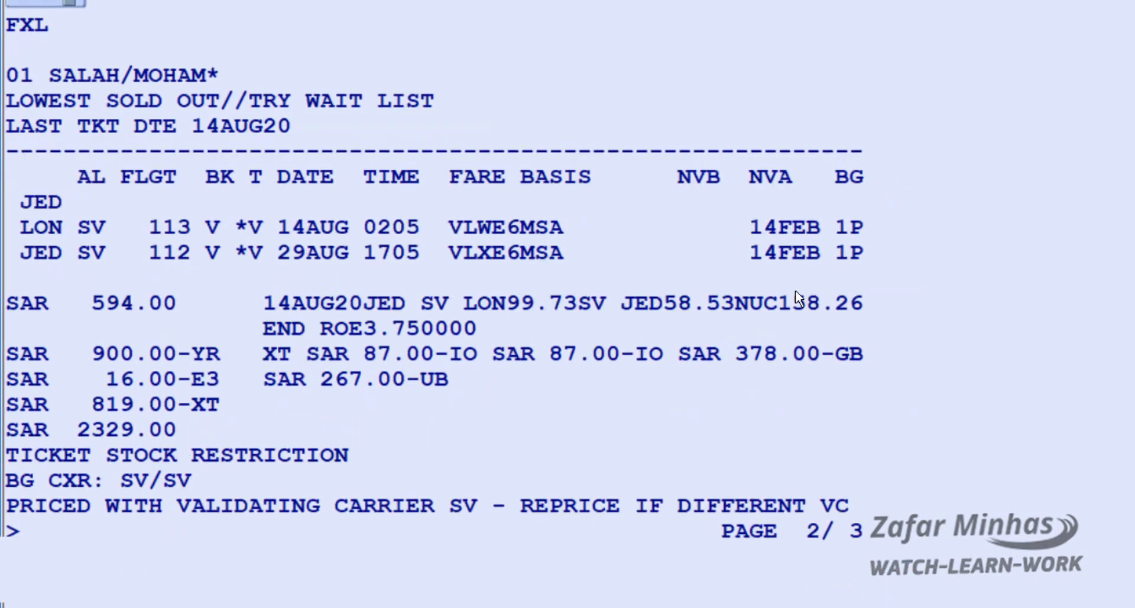
key("Return")
type("RT")
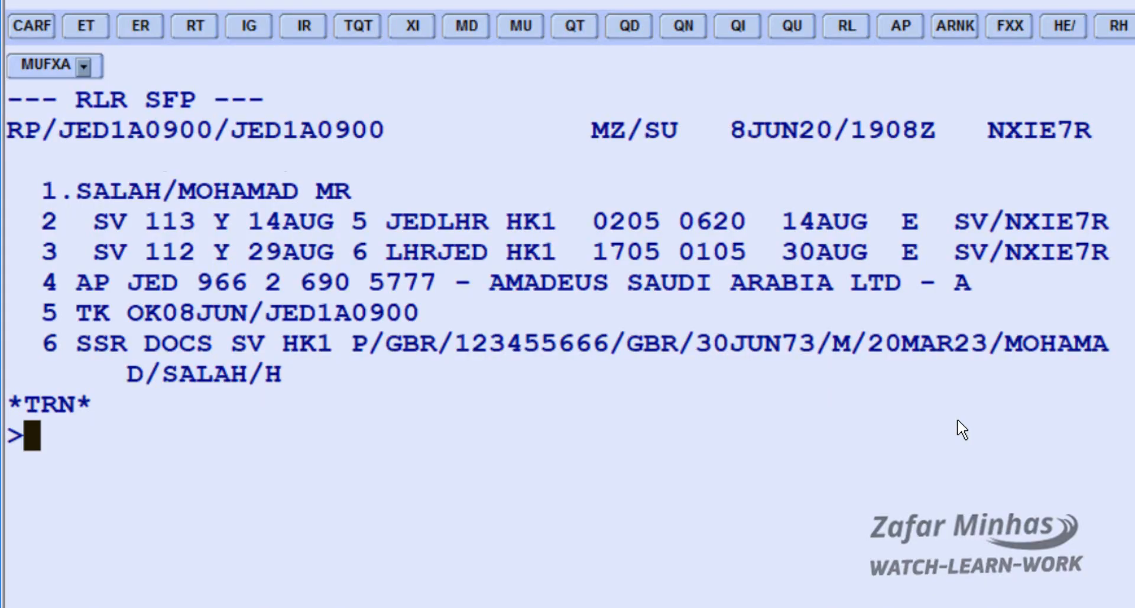
List the available fare options for the booked itinerary with FXA
type("FX")
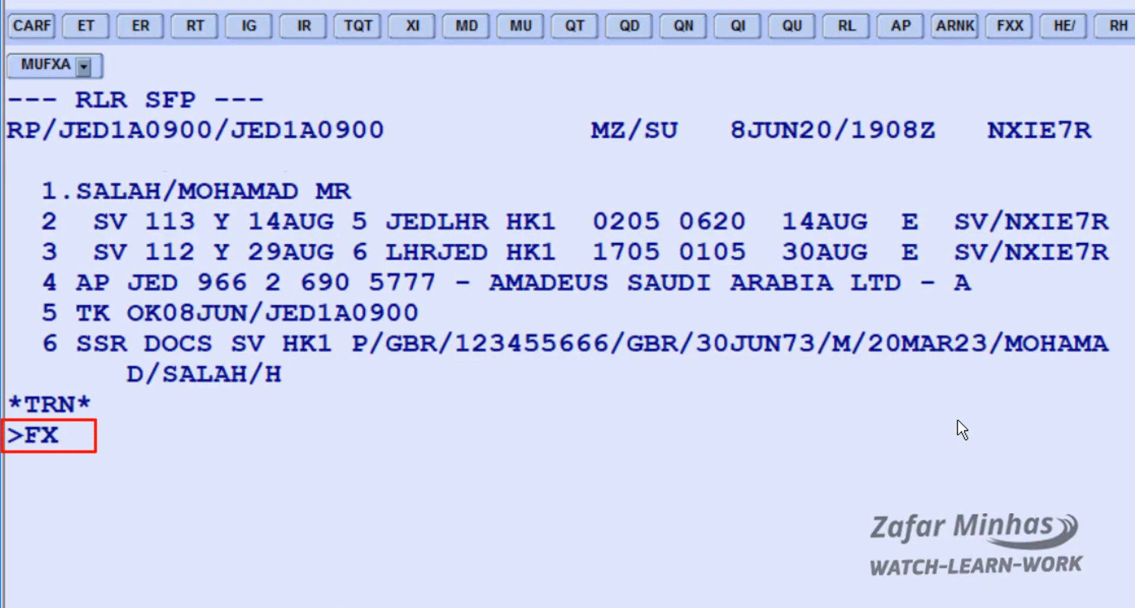
type("A")
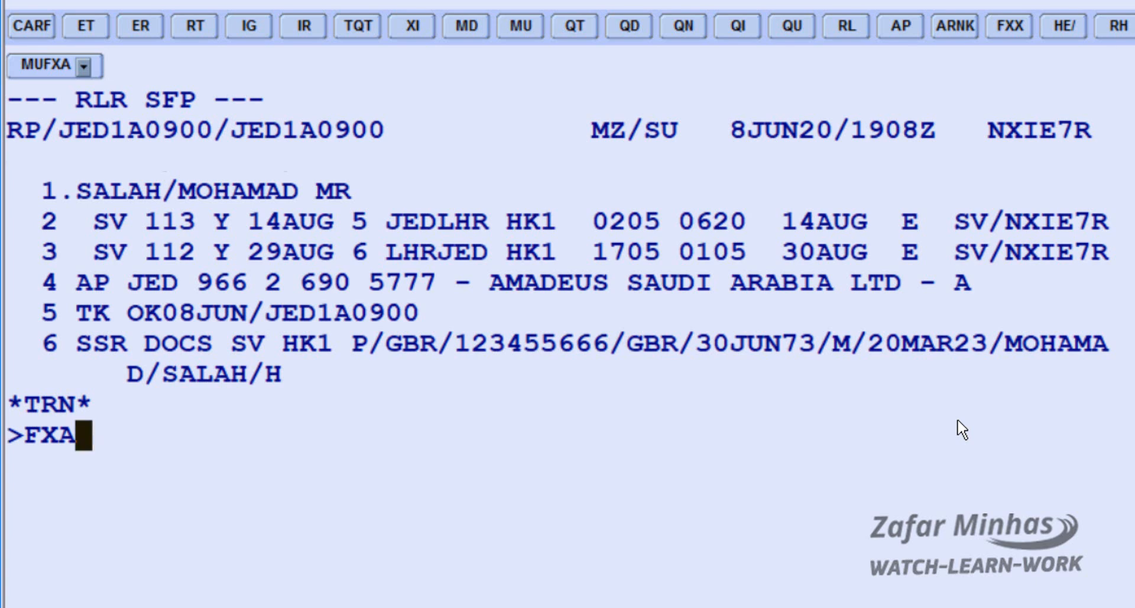
key("Return")
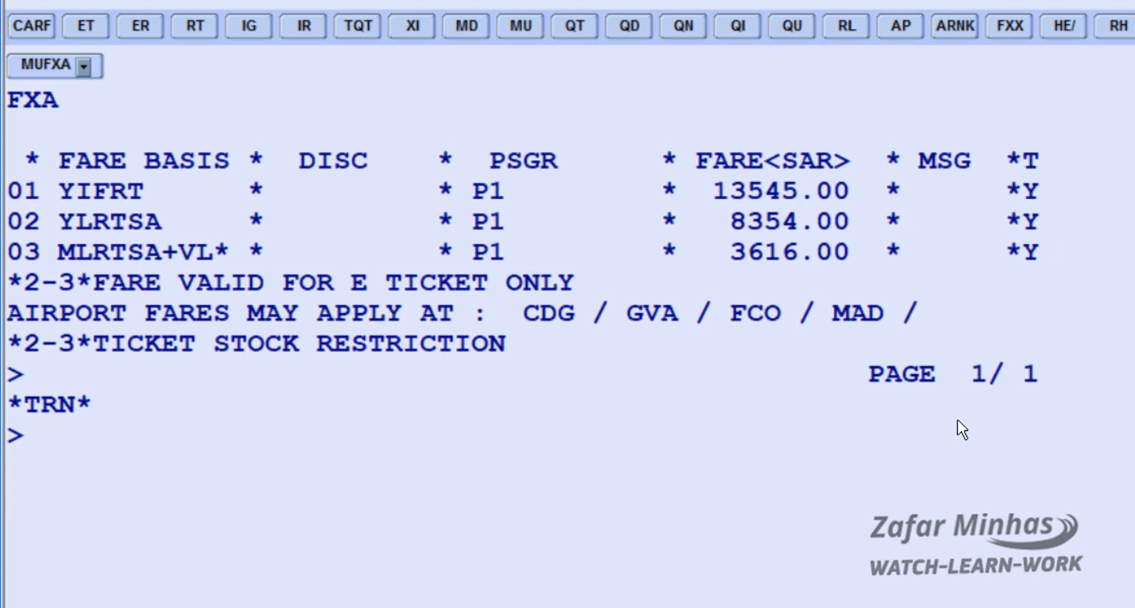
Rebook passenger 1 at fare option 3 using FXZ3/P1, and redisplay the booking with RT
type("FXZ")
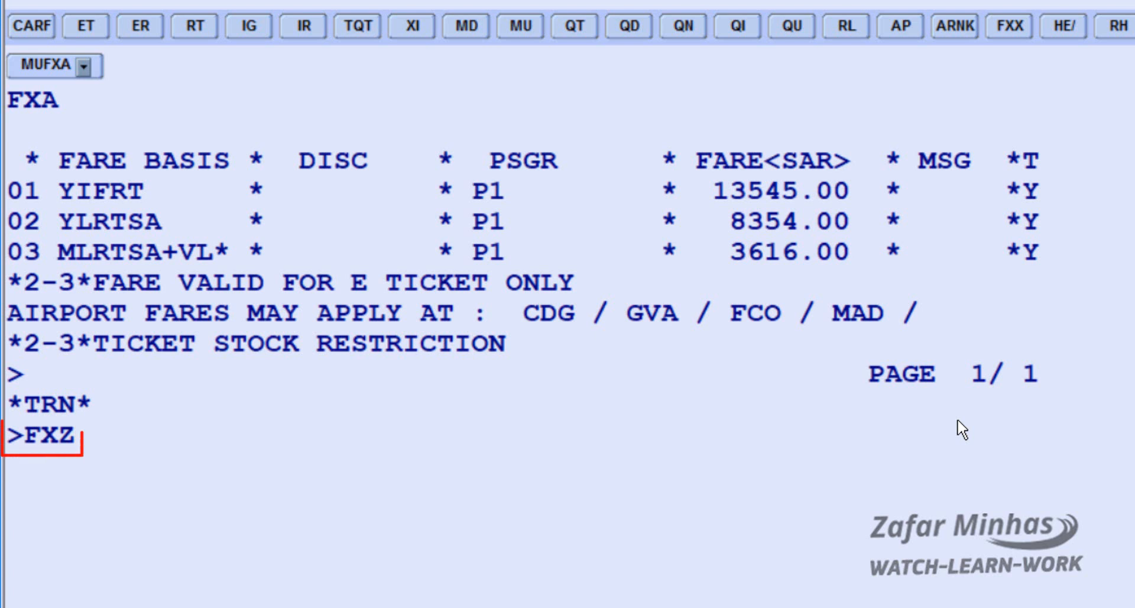
type("3")
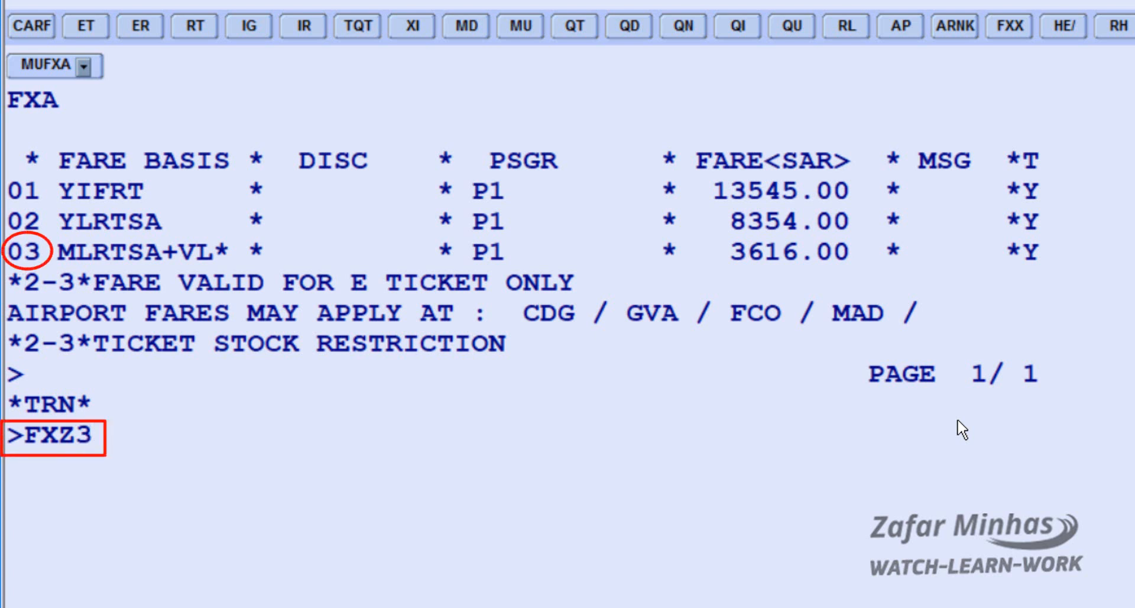
type("/P")
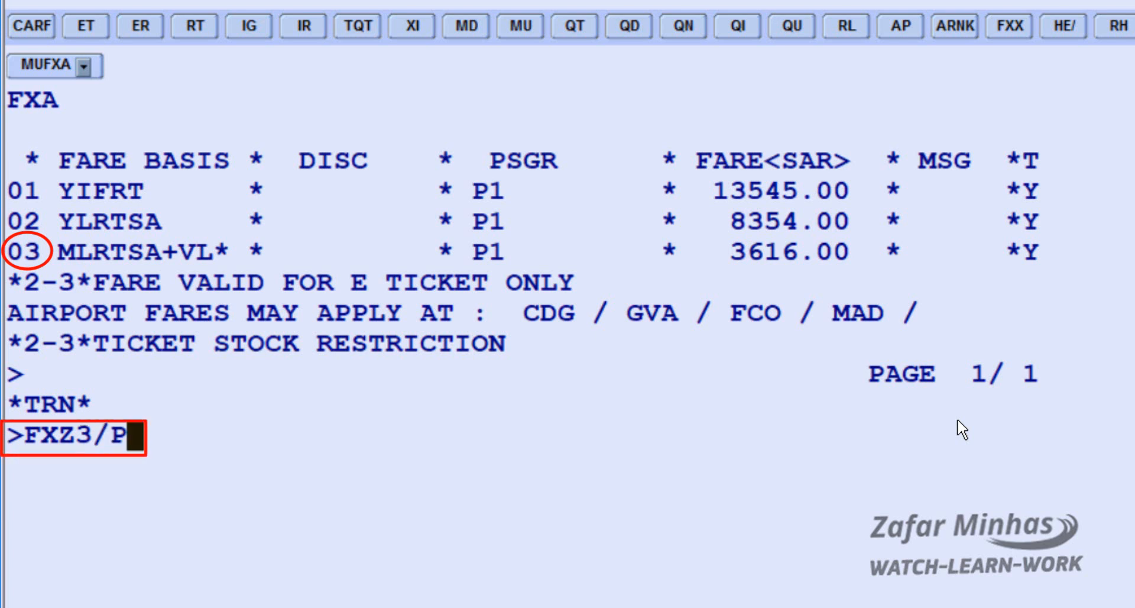
type("1")
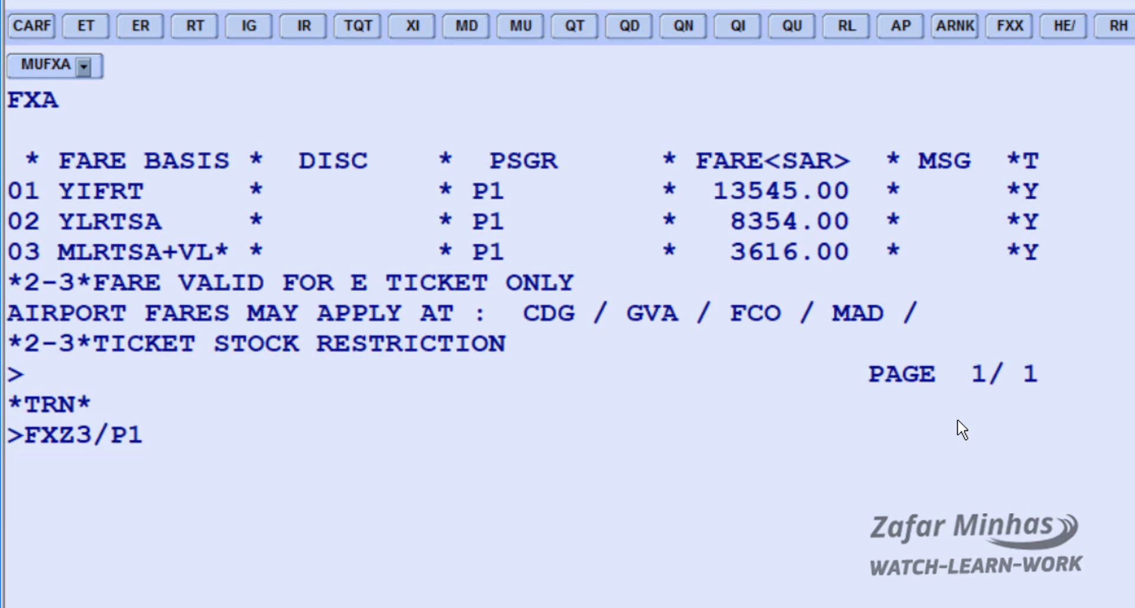
key("Return")
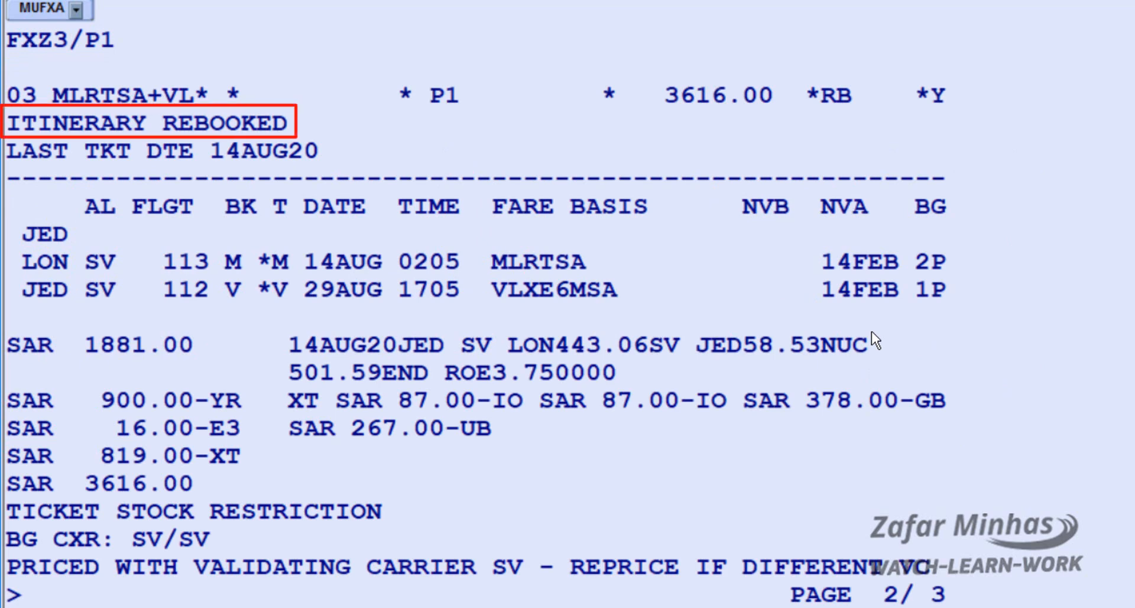
key("Return")
type("RT")
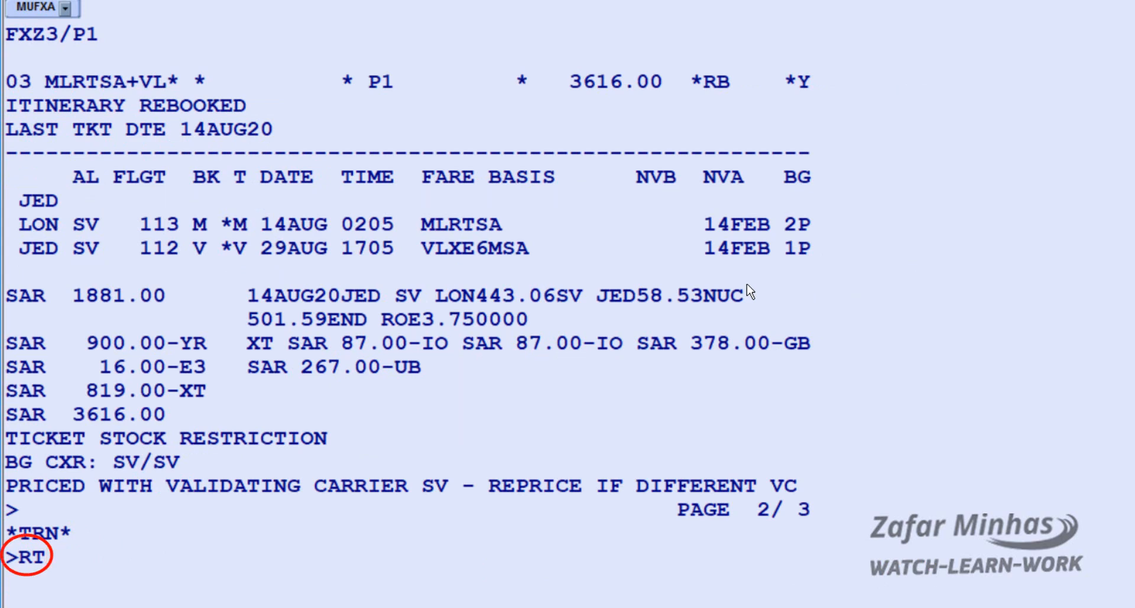
key("Return")
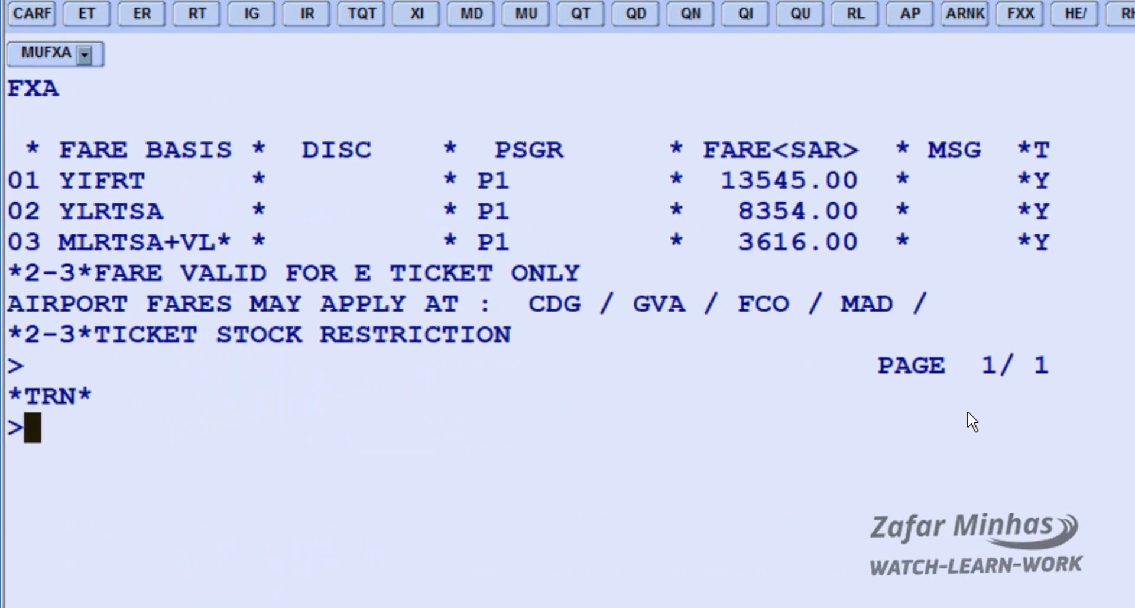
Rebook passenger 1 at fare option 3 and create the TST using FXU3/P1, then redisplay the booking with RT
type("FXU")
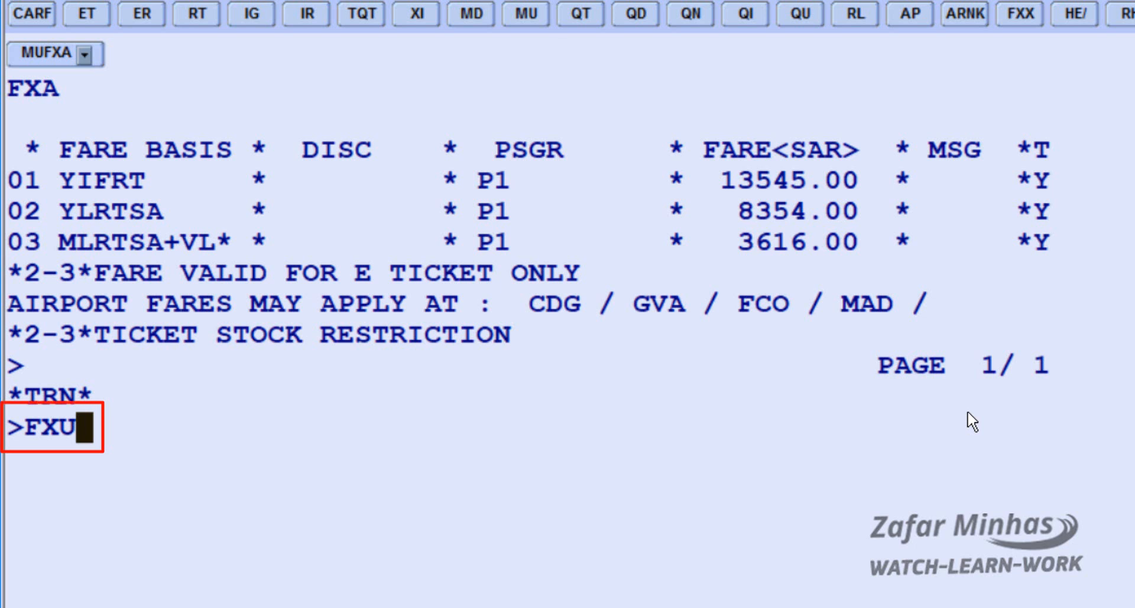
type("3")
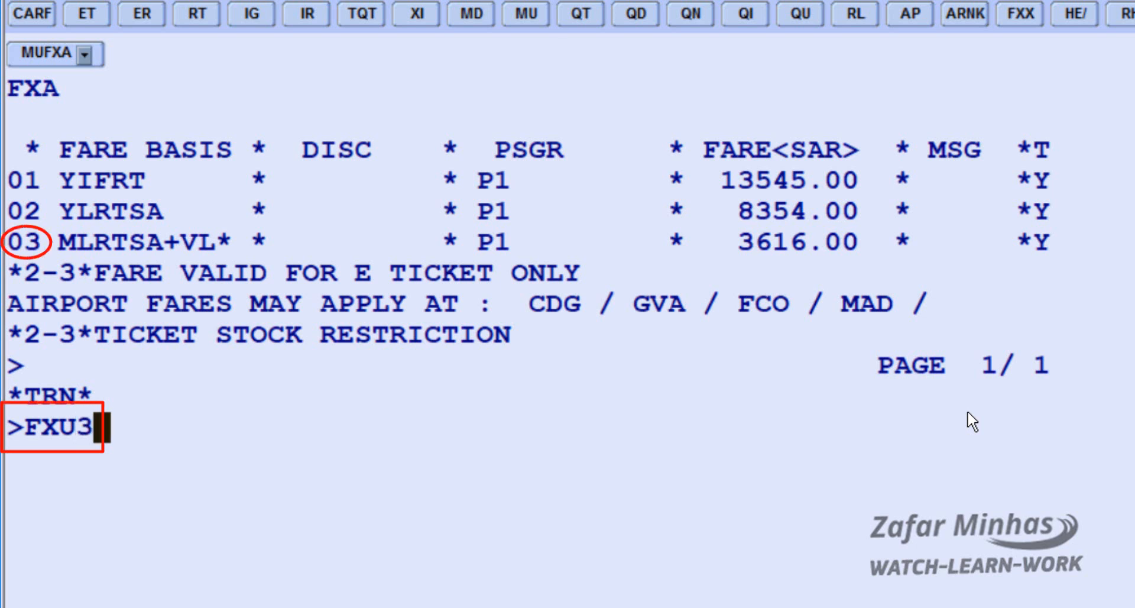
type("/P")
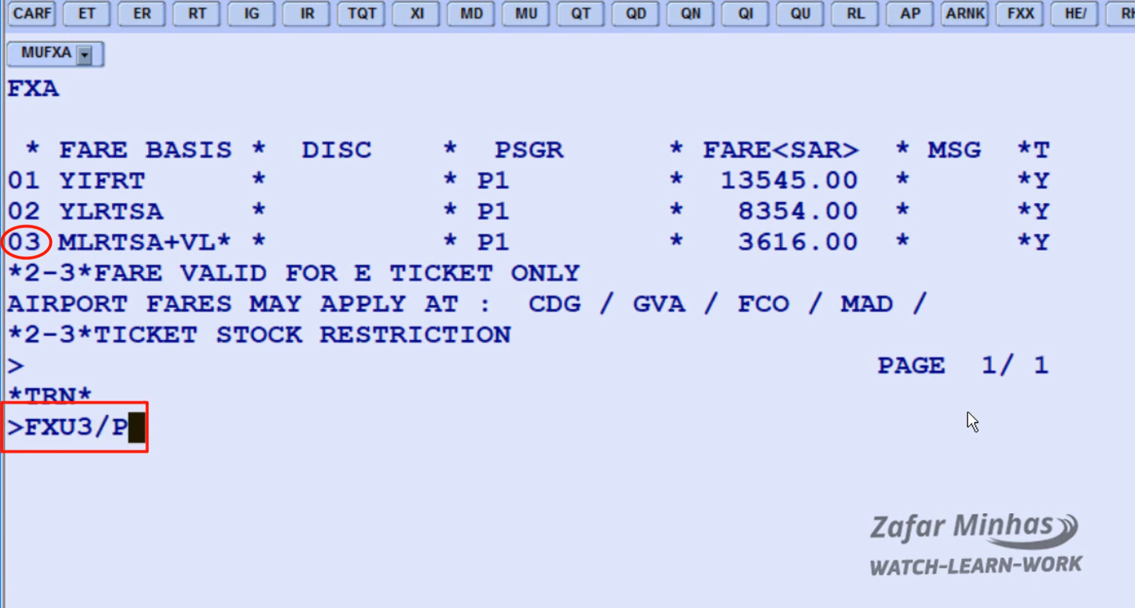
type("1")
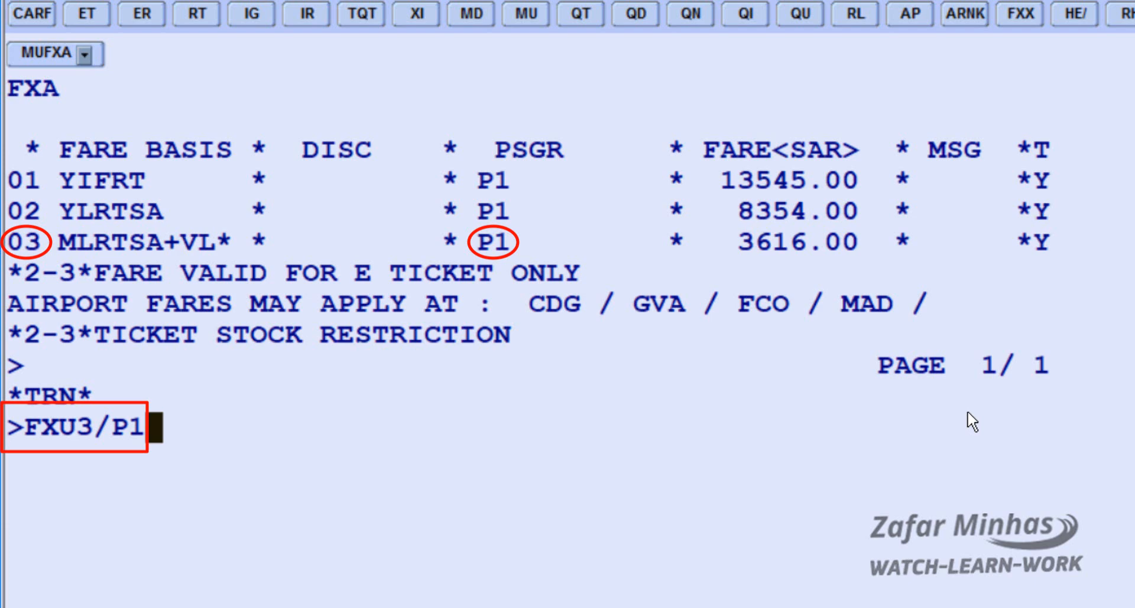
key("Return")
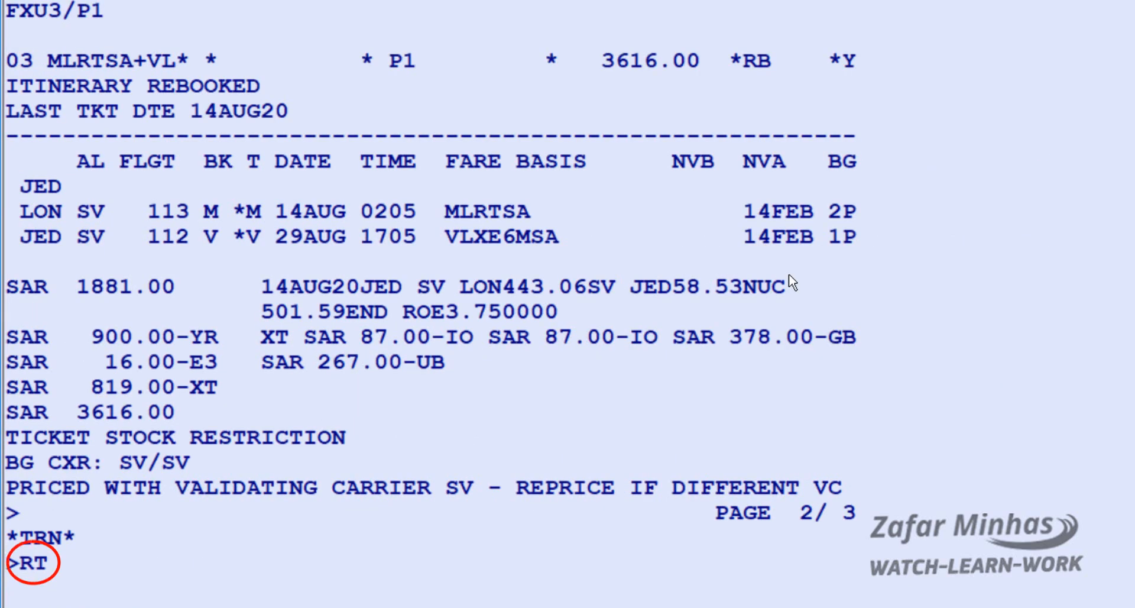
key("Return")
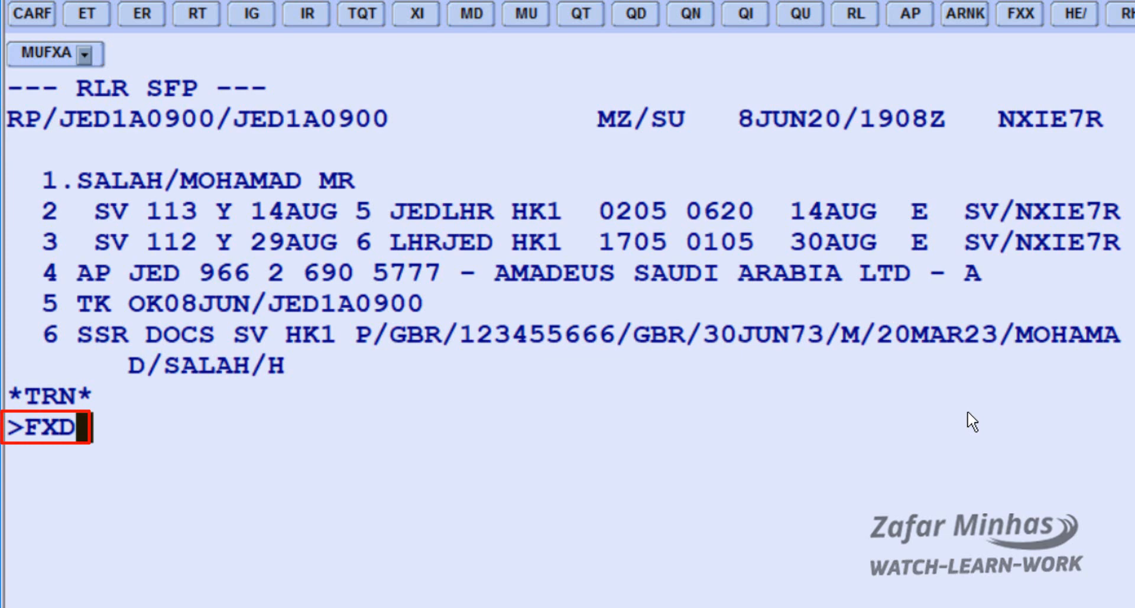
Search for best-price travel recommendations with FXD, rebook recommendation 1 with FXZ1, and redisplay the booking
key("Return")
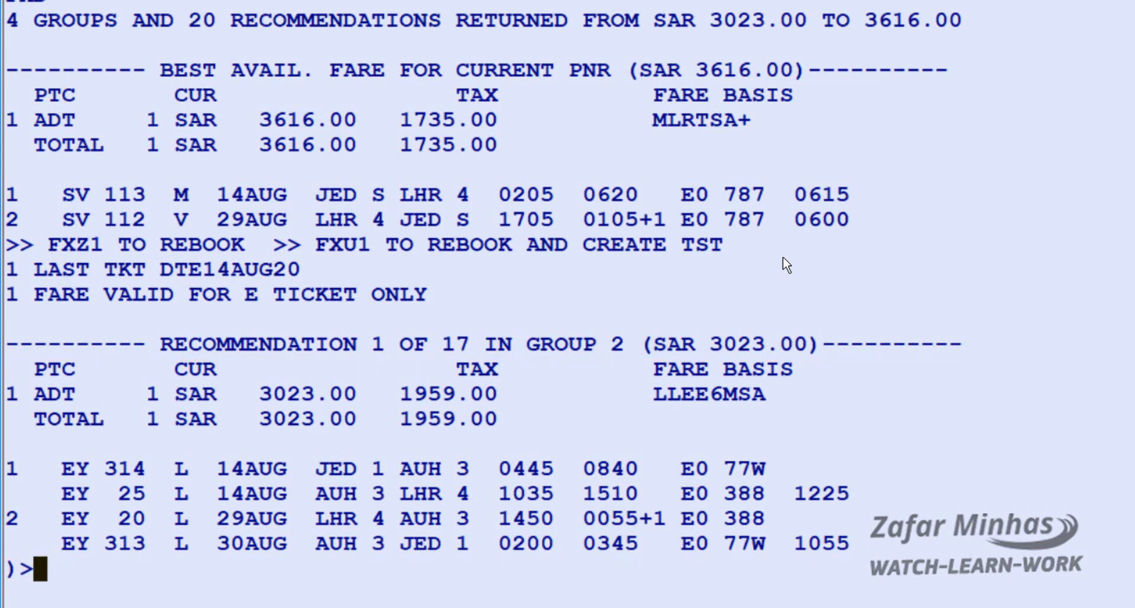
type("FXZ")
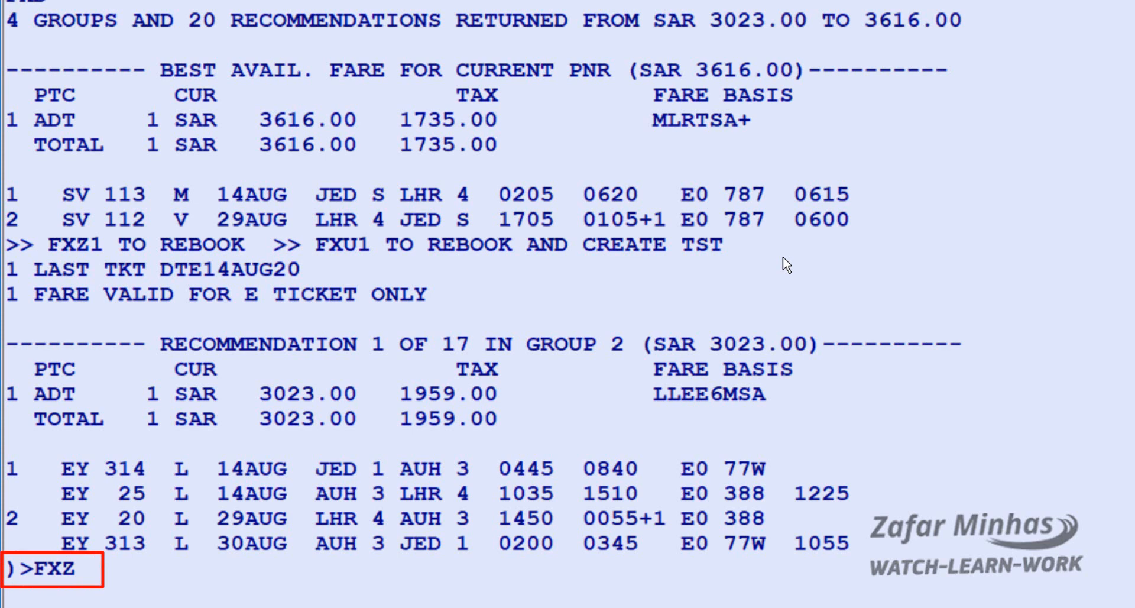
type("1")
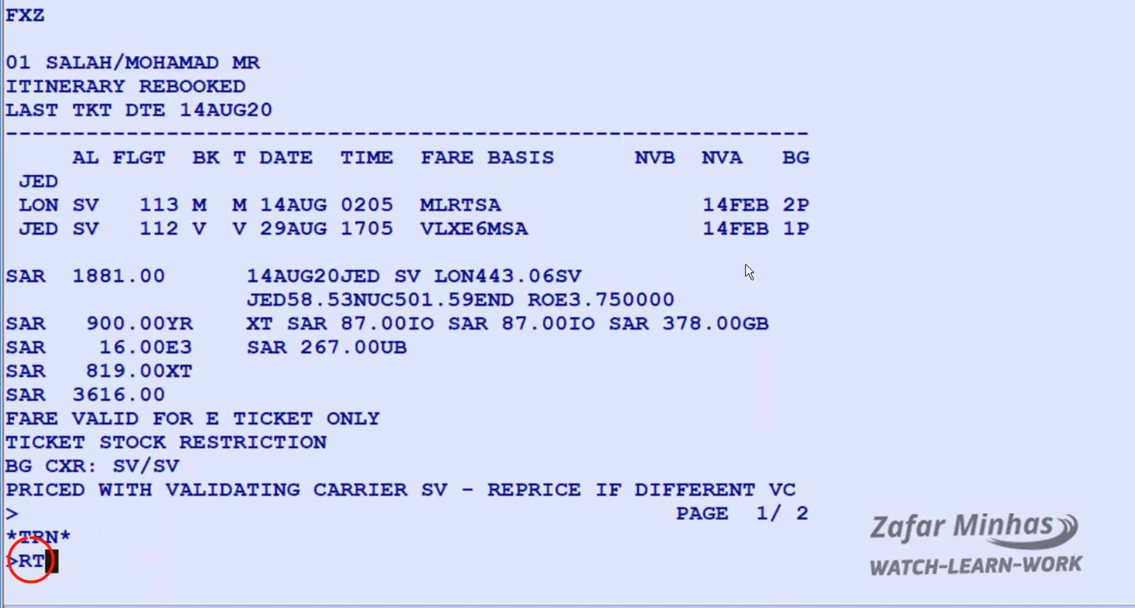
key("Return")
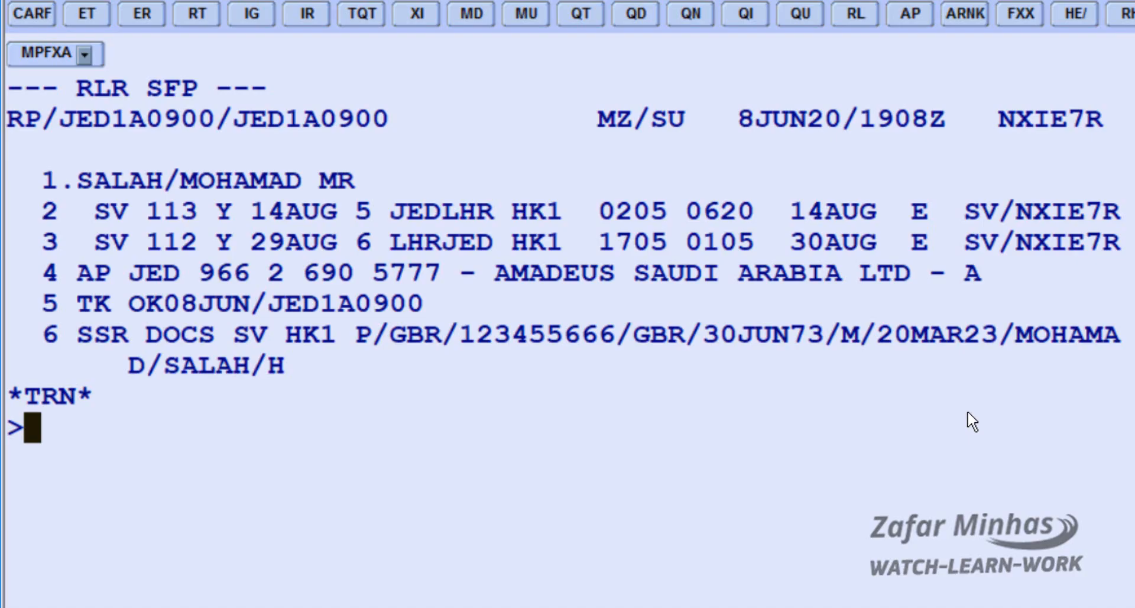
Rebook the itinerary at the lowest available fare without storing a TST using FXR, and redisplay the booking with RT
type("FXR")
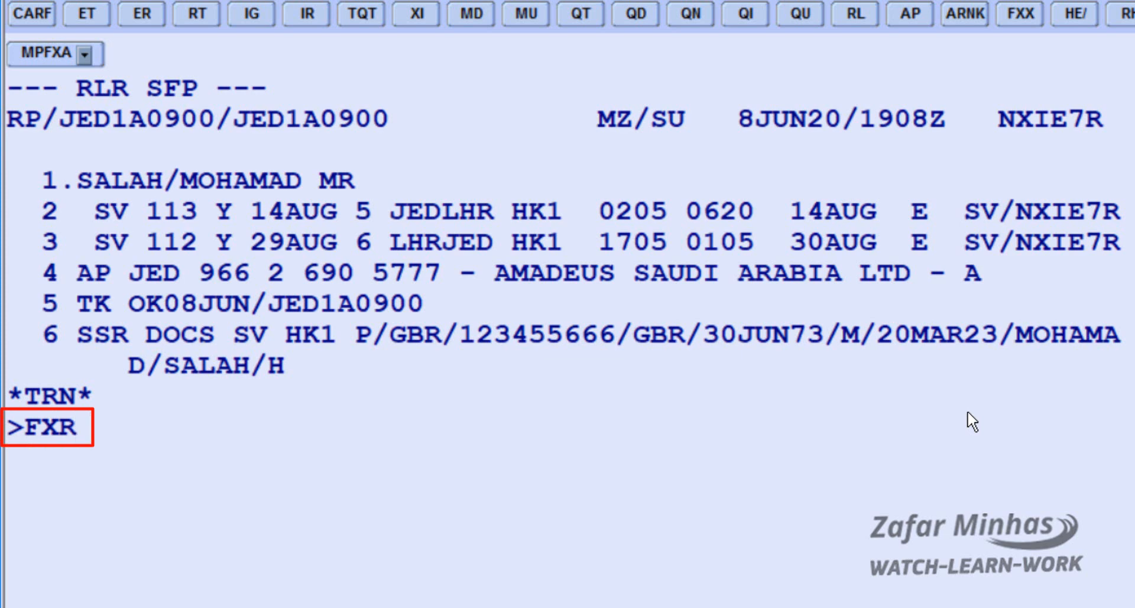
key("Return")
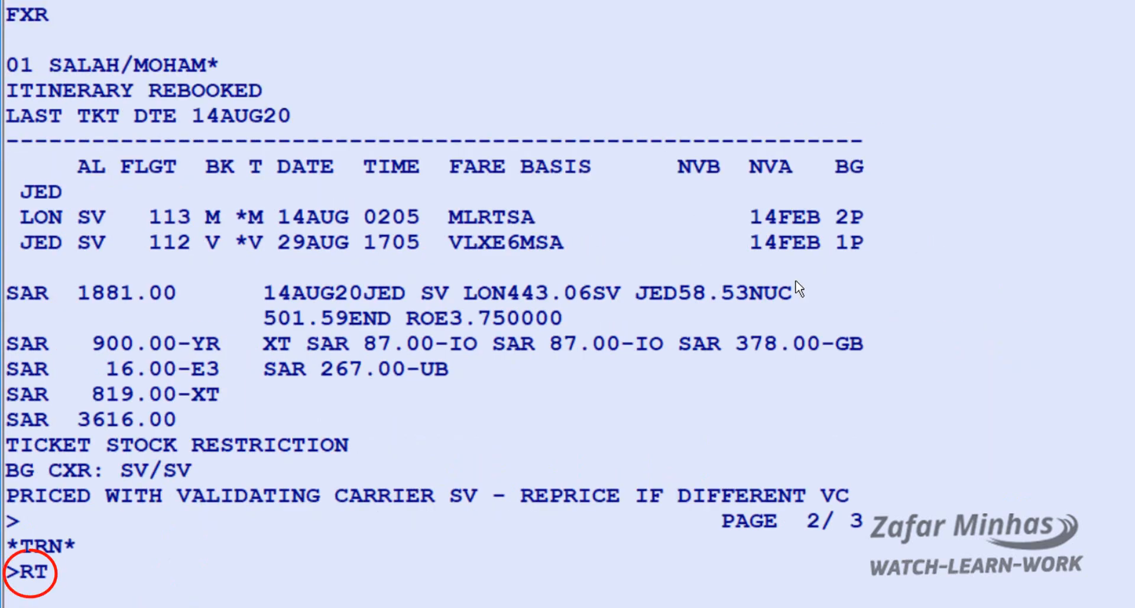
key("Return")
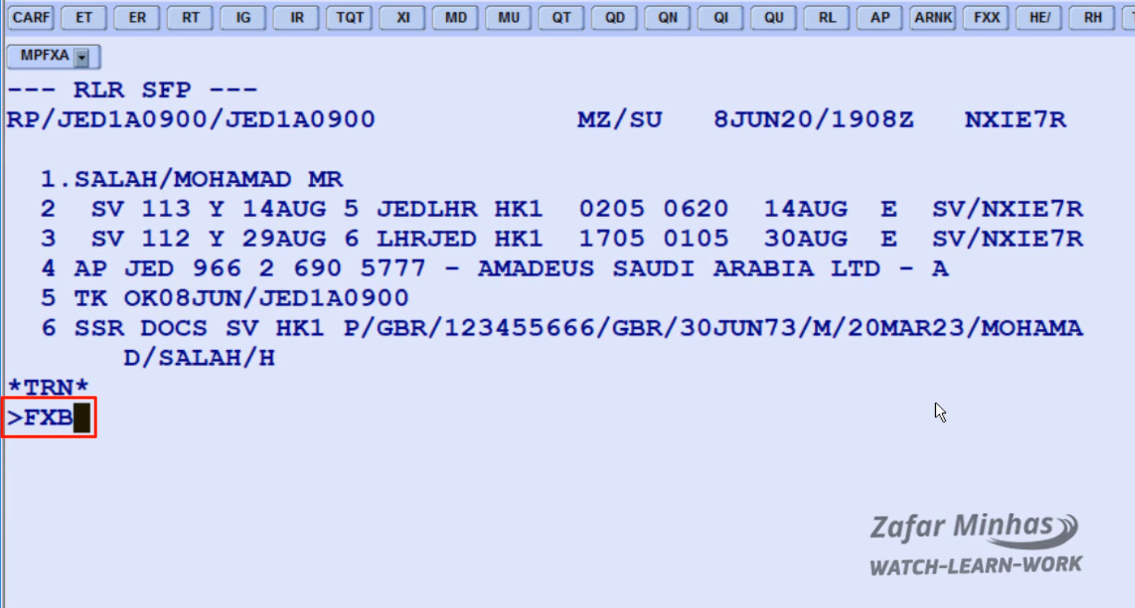
Rebook the itinerary at the lowest available fare and store the TST using FXB, then redisplay the booking with RT
key("Return")
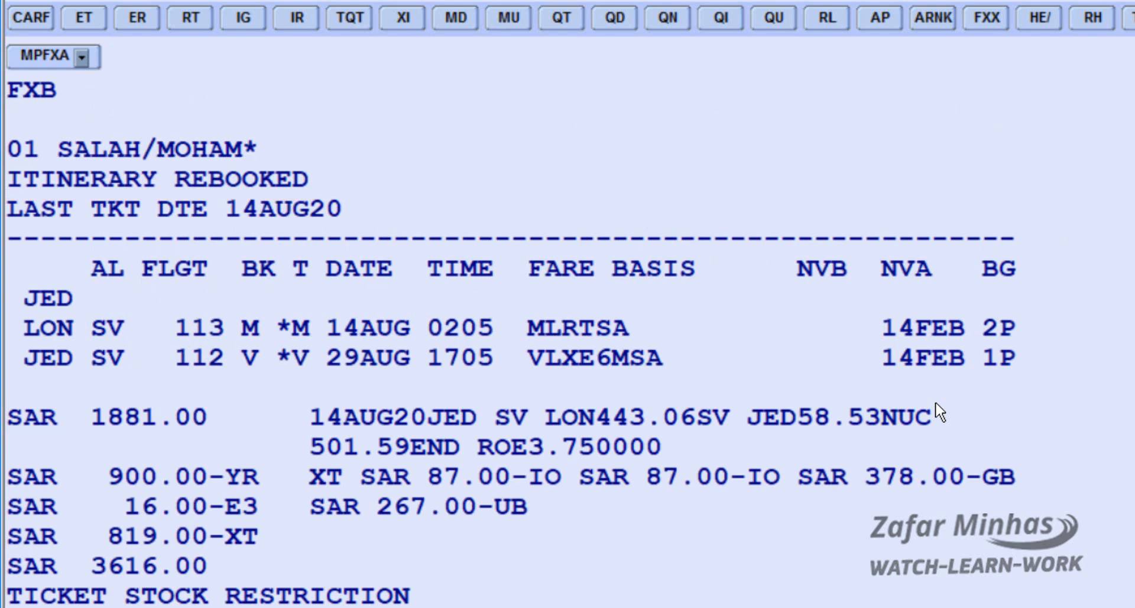
type("RT")
key("Return")
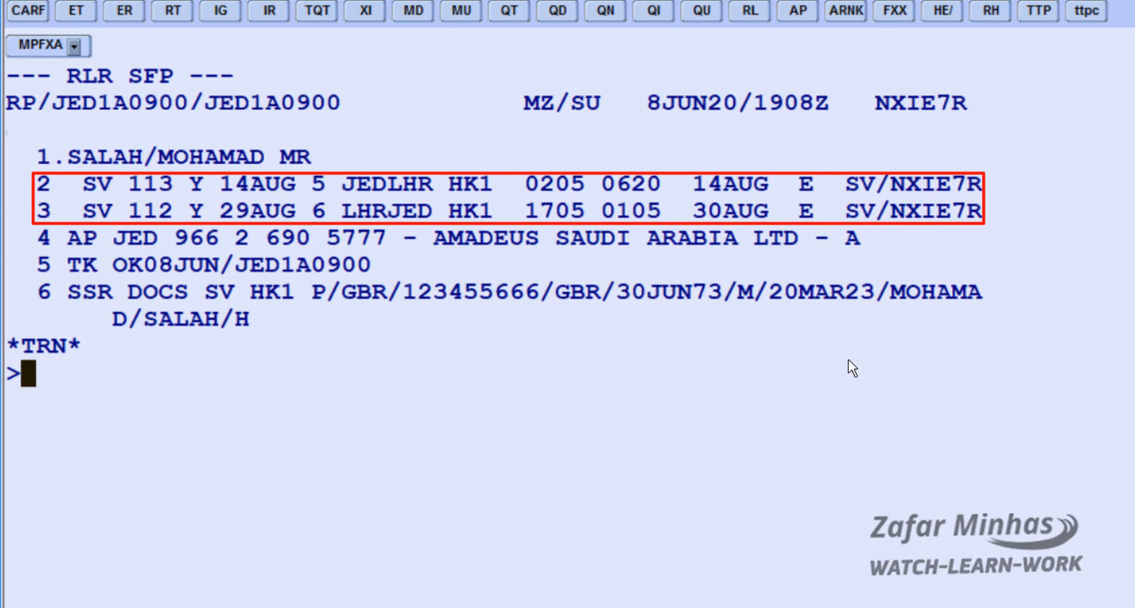
Rebook both flights at the lowest available business-cabin fare using FXB/KC, and redisplay the booking with RT
type("FXB")
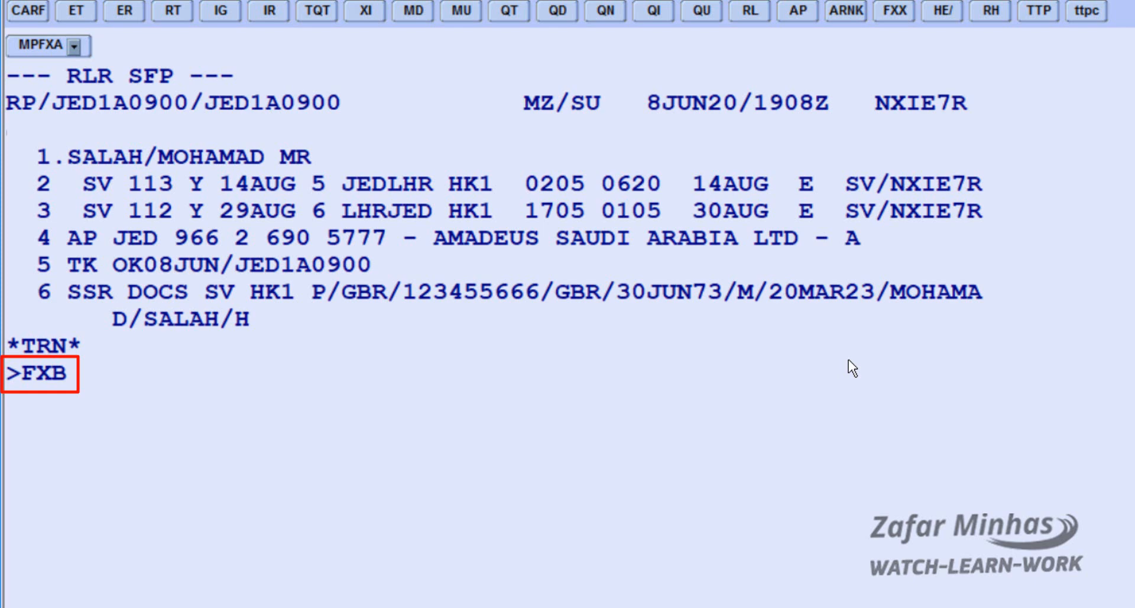
type("/K")
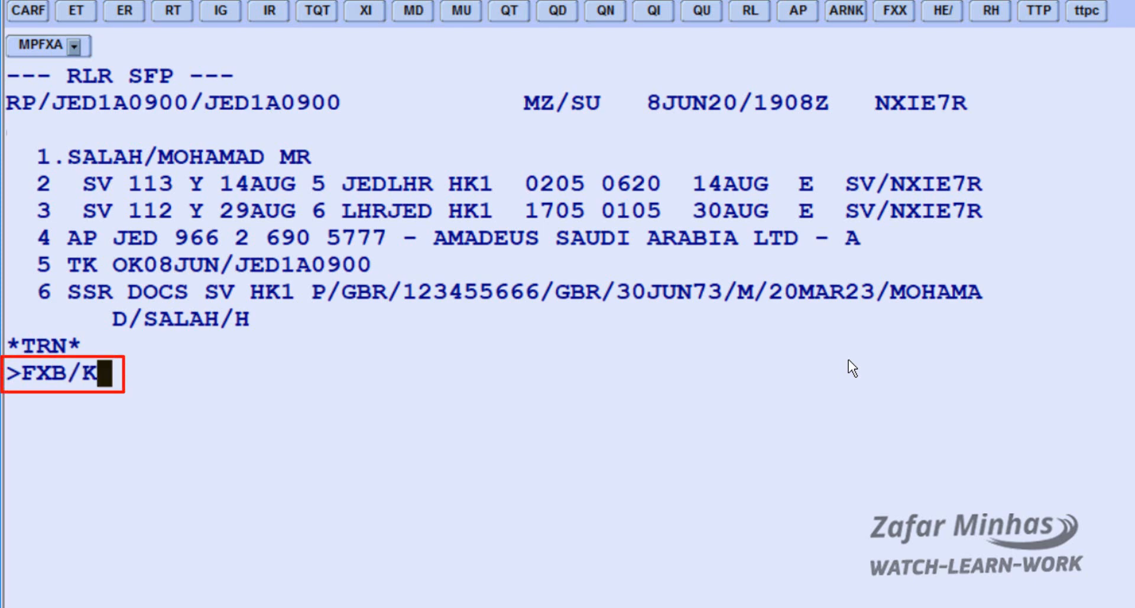
type("F")
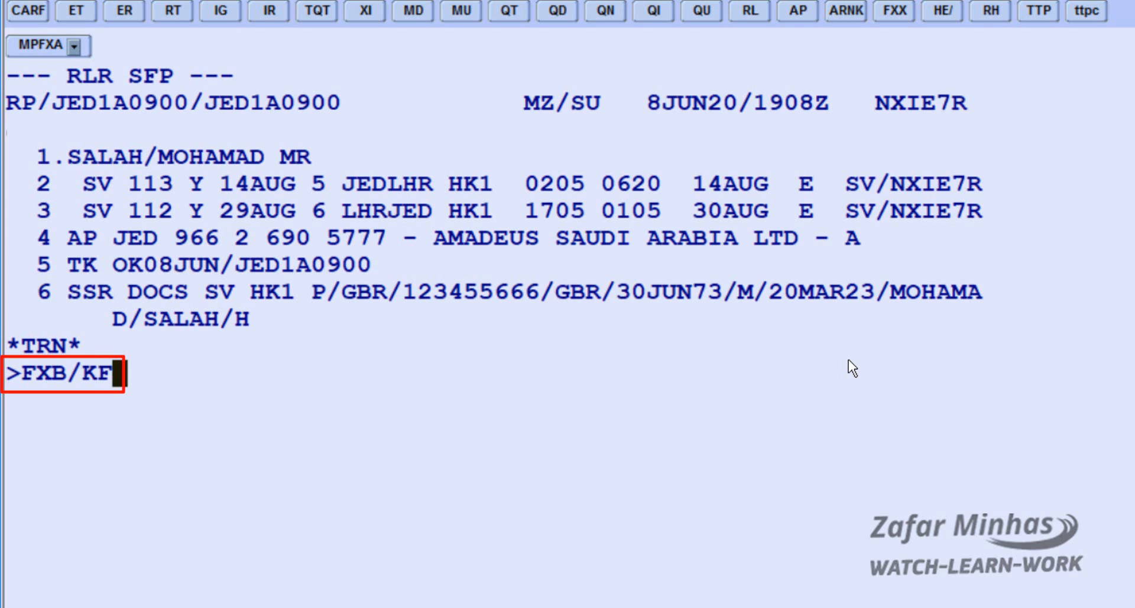
key("BackSpace")
type("C")
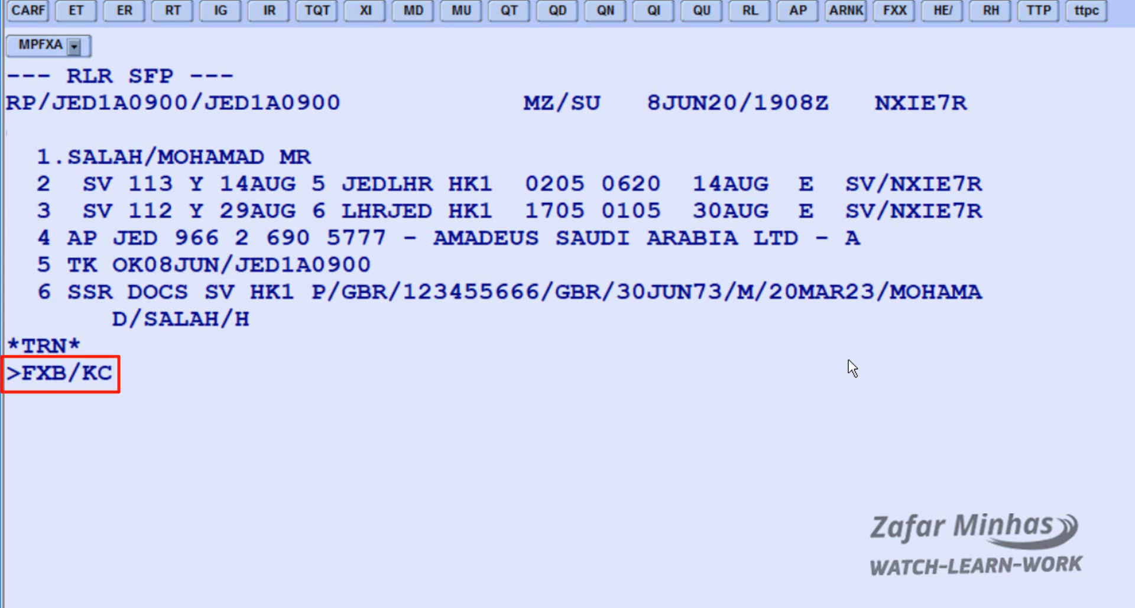
key("BackSpace")
type("Y")
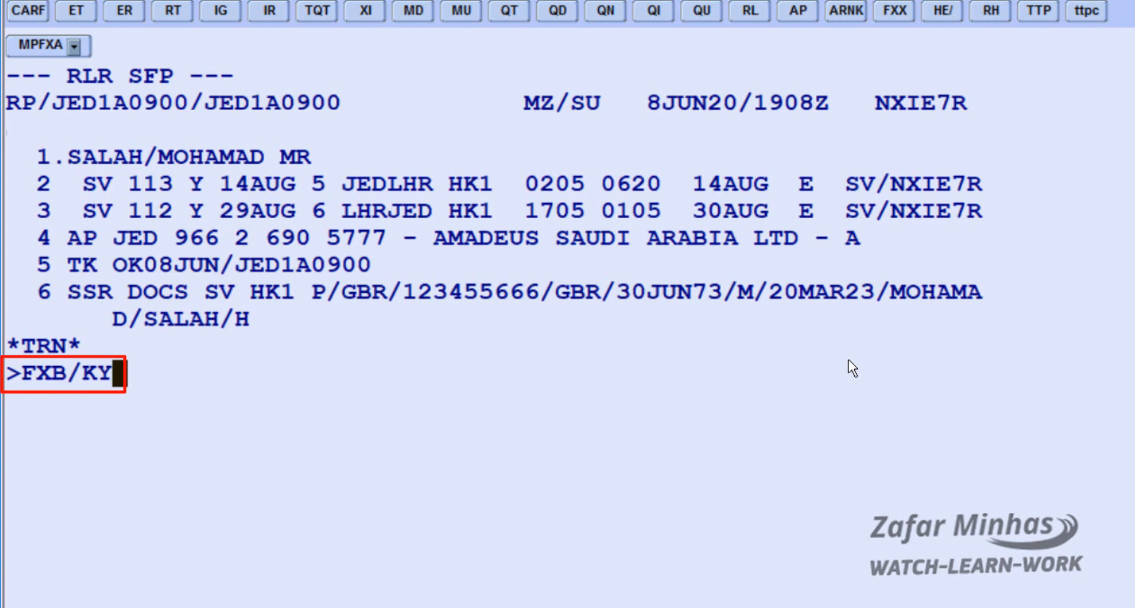
key("BackSpace")
type("C")
key("Return")
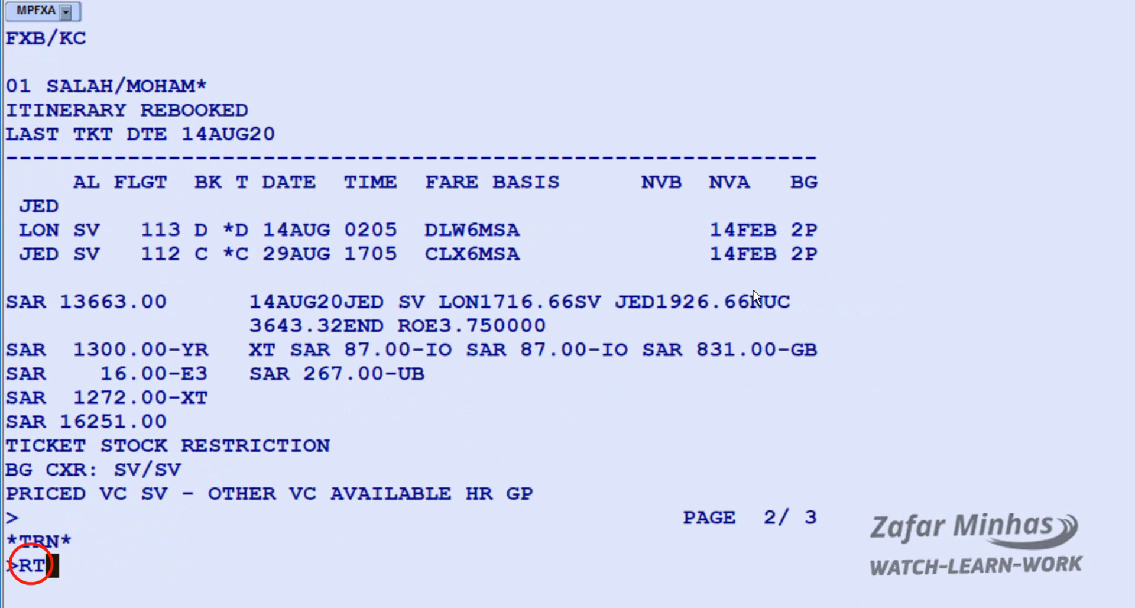
key("Return")
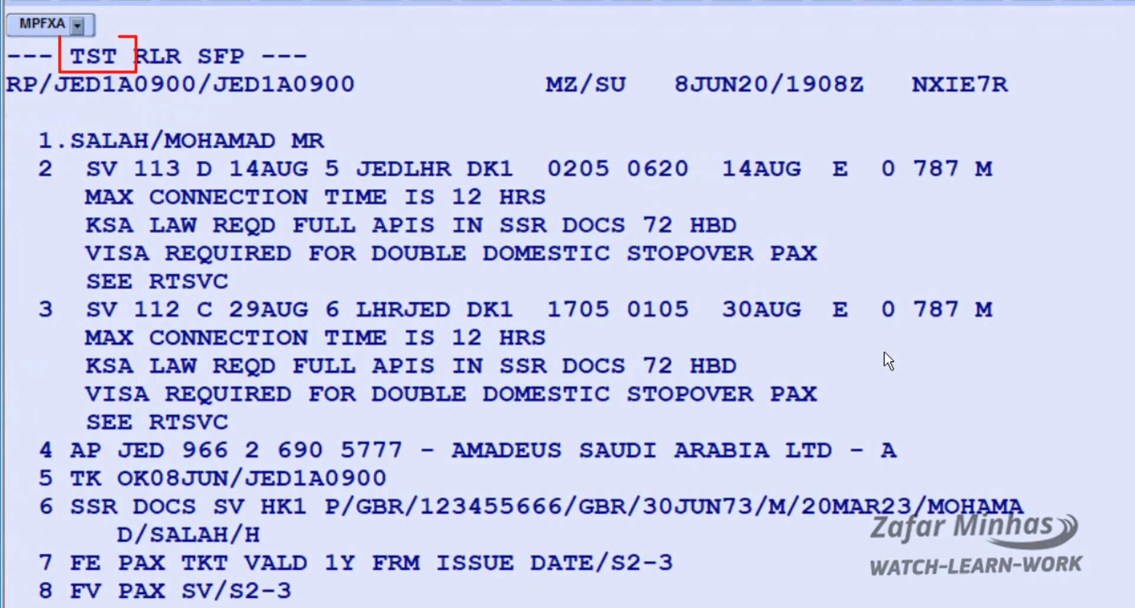